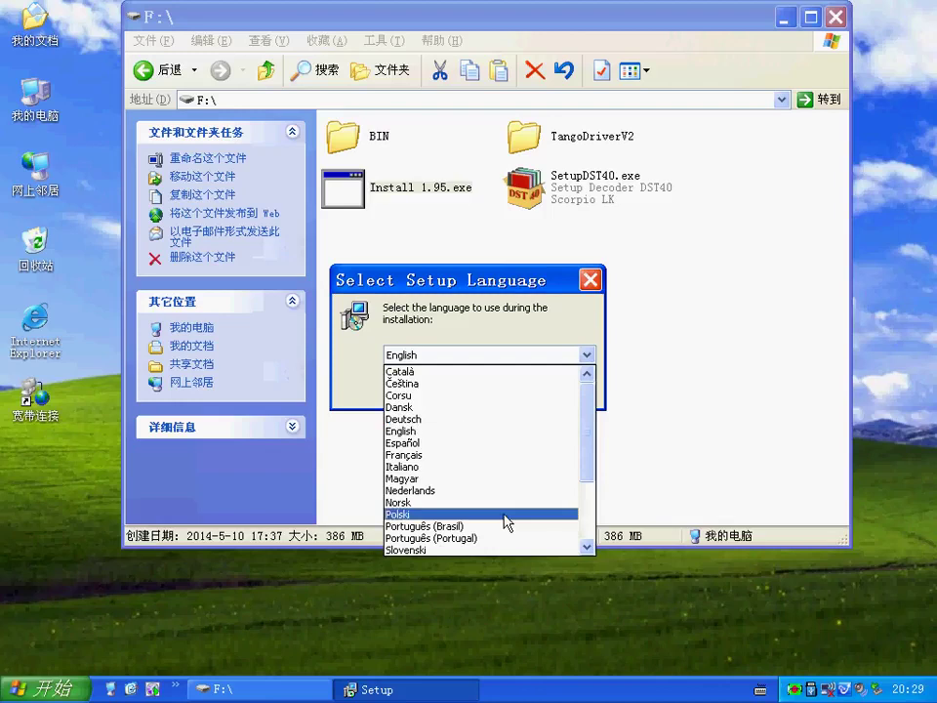
Step: Browse the available setup languages, choose English and confirm it to start the Tango installer
left_click(588, 548)
left_click(588, 549)
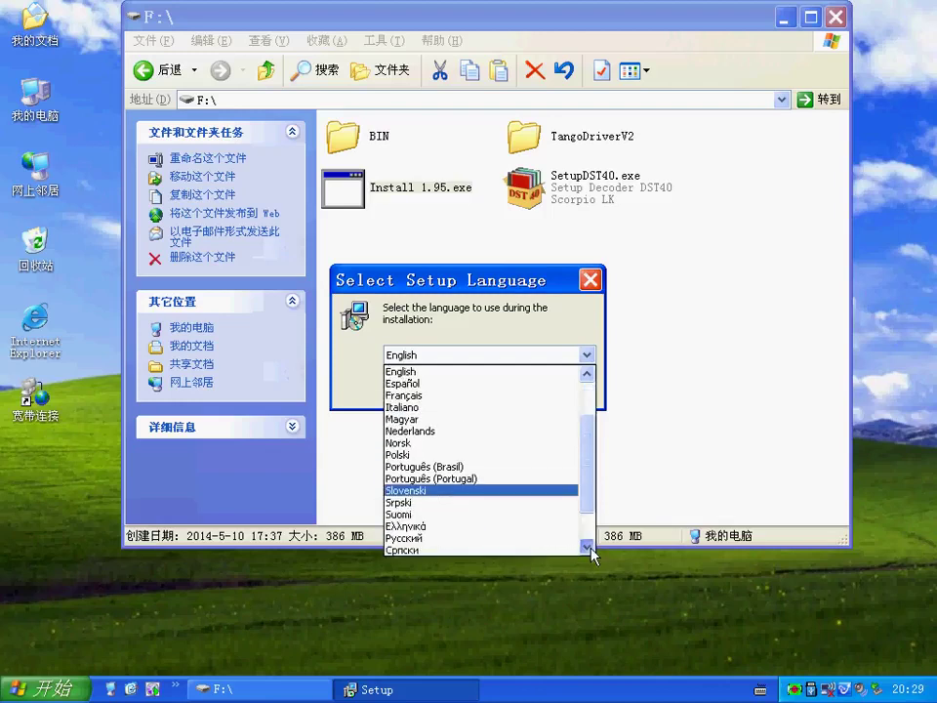
left_click(589, 549)
left_click(591, 550)
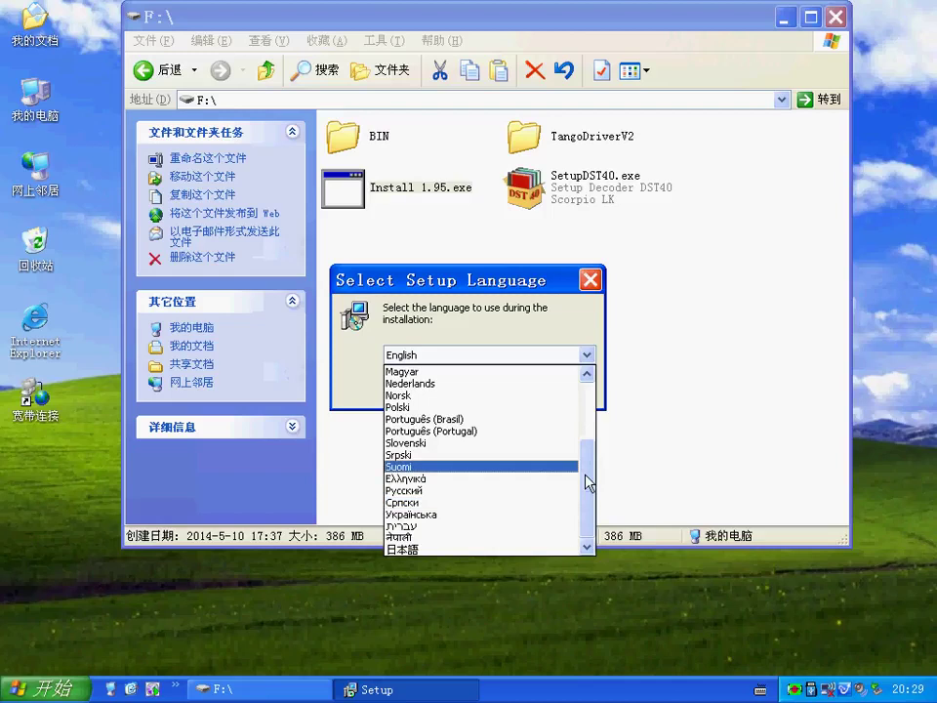
scroll(589, 483, "up", 3)
scroll(589, 482, "up", 1)
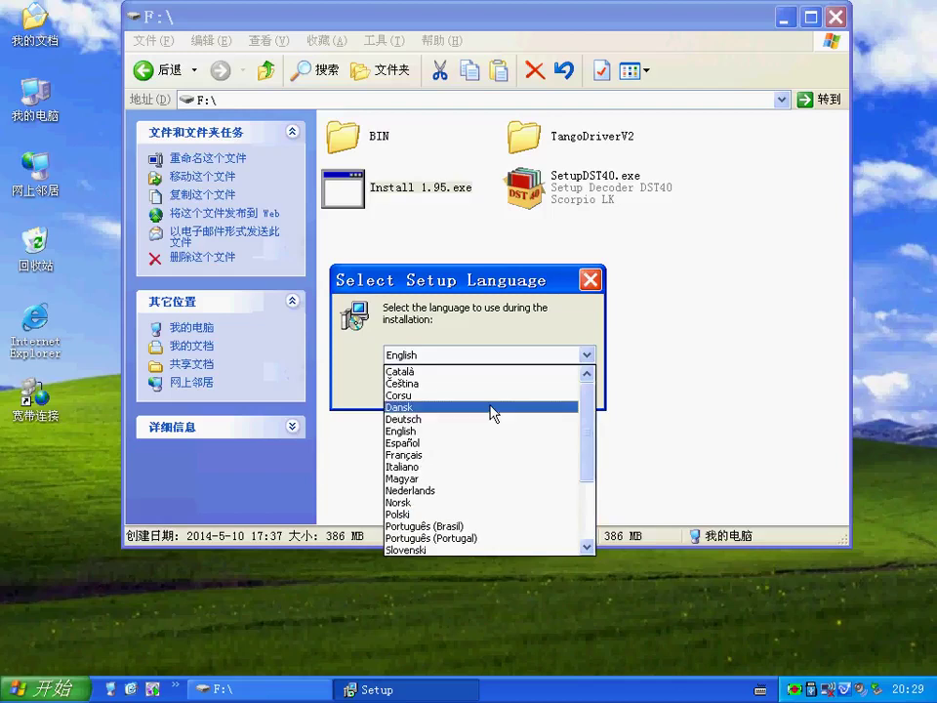
left_click(452, 432)
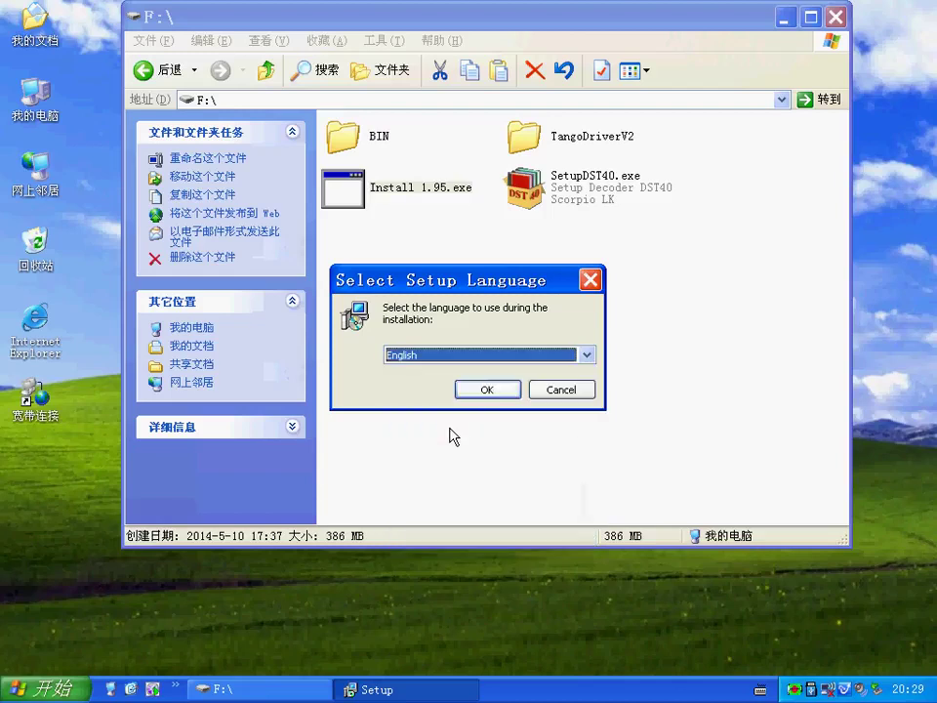
left_click(483, 388)
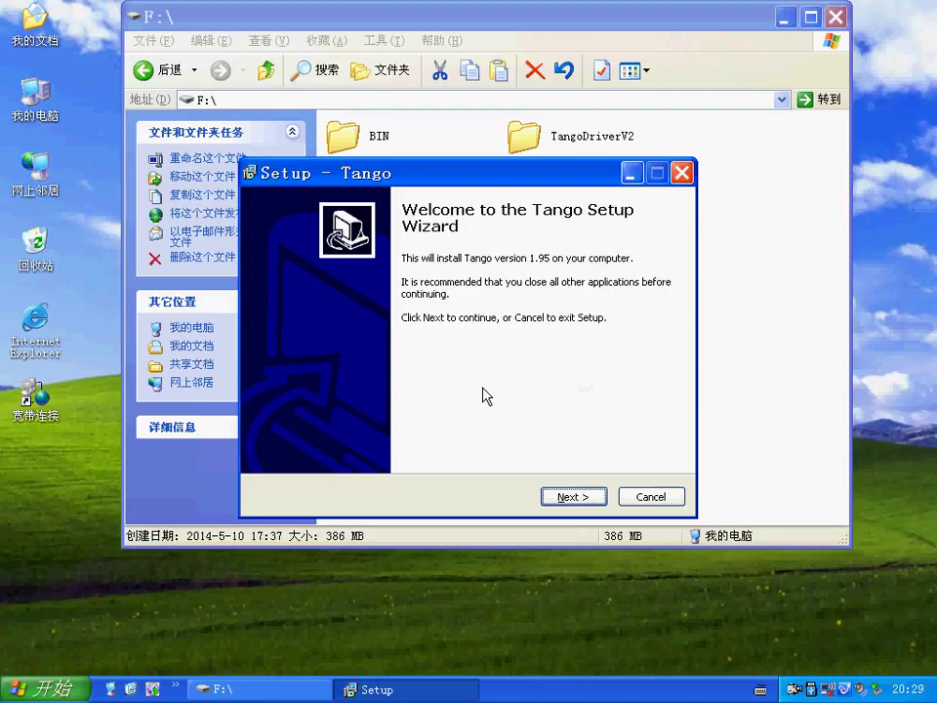
Step: Start the Tango setup and accept the default installation location and the Start Menu folder Tango Scorpio-LK
left_click(574, 497)
left_click(575, 497)
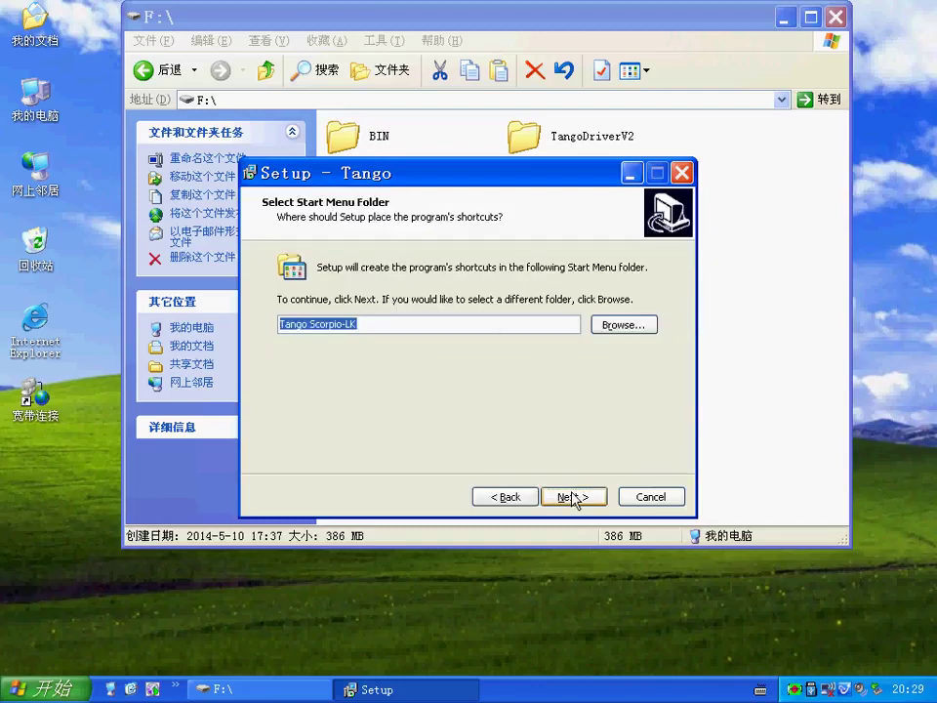
left_click(575, 497)
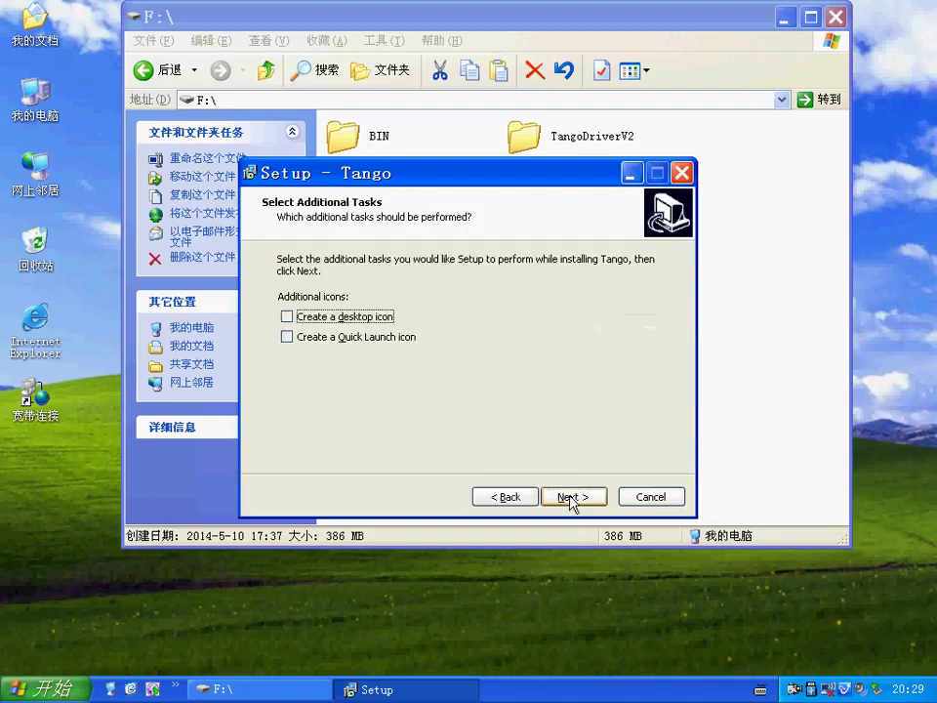
Step: Enable both the desktop and Quick Launch icons, install Tango, and finish the setup with Launch Tango enabled
left_click(293, 316)
left_click(311, 337)
left_click(561, 495)
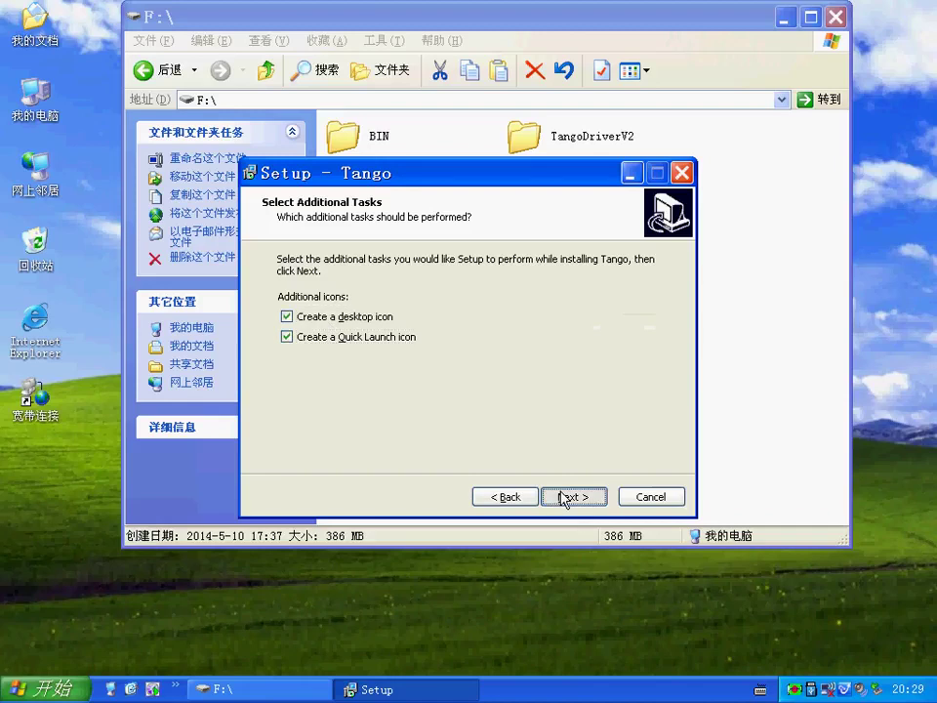
left_click(573, 497)
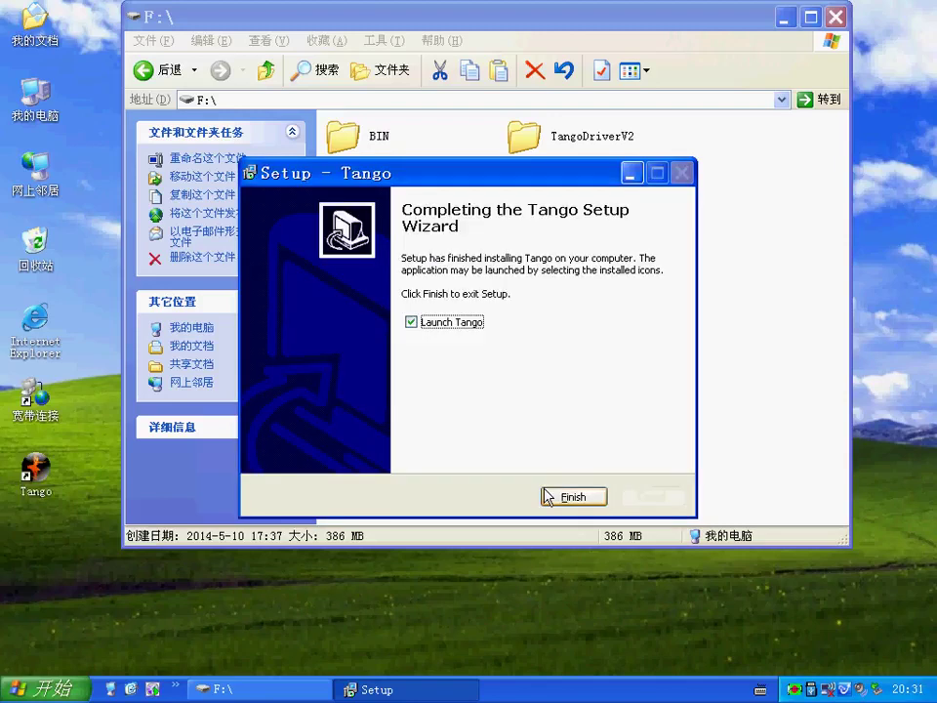
left_click(573, 497)
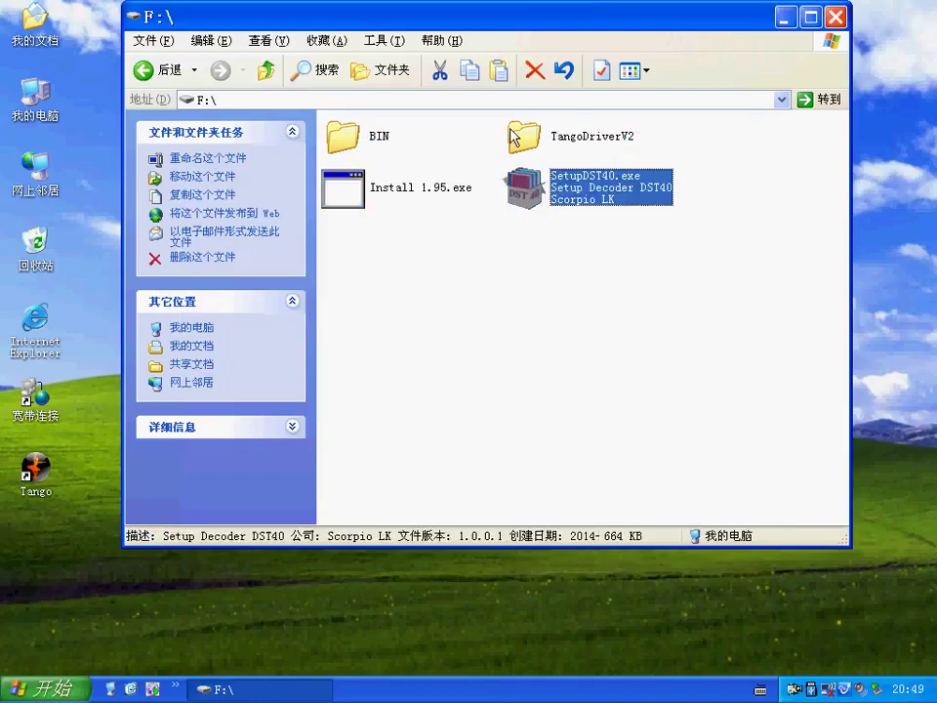
Step: Copy the TangoDriverV2 folder from drive F: to the desktop
right_click(515, 138)
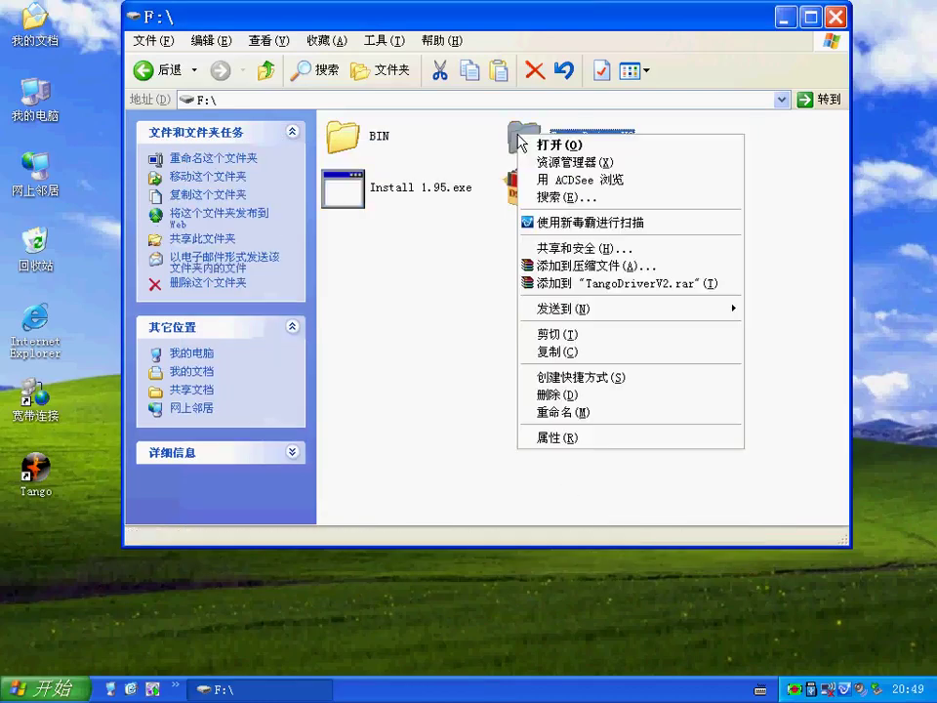
left_click(555, 352)
left_click(51, 565)
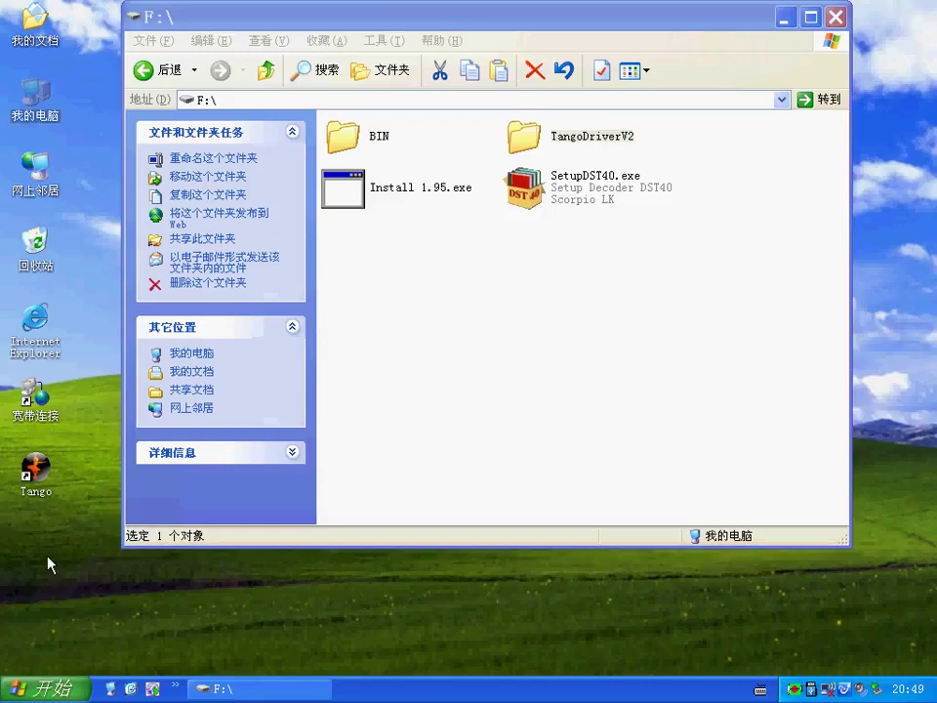
right_click(49, 553)
left_click(96, 418)
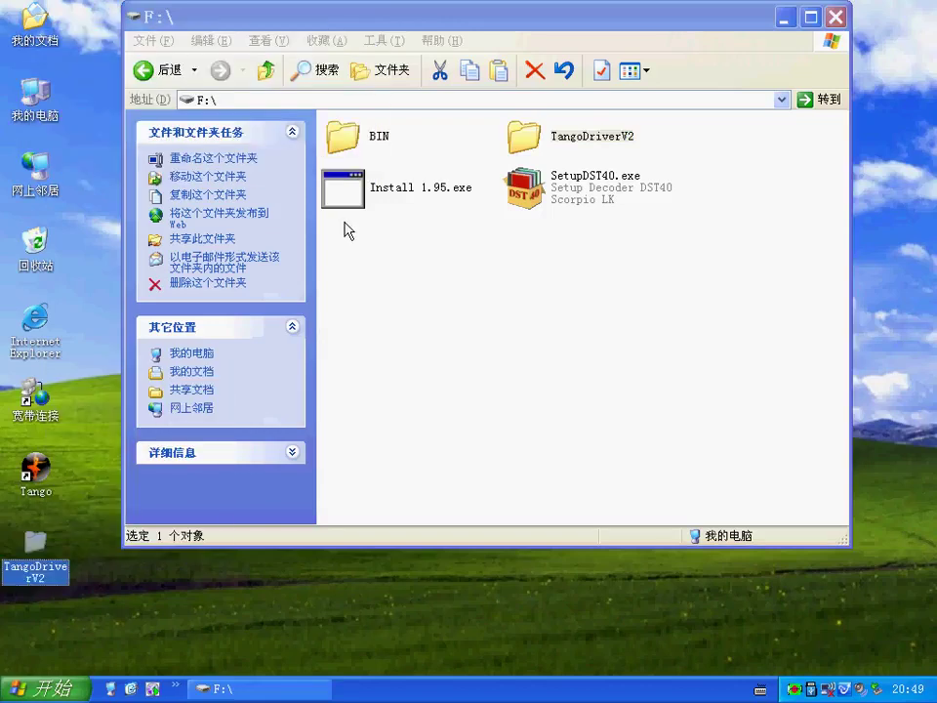
Step: Close the drive F: window, dismiss the Tango warning and exit Tango
left_click(841, 15)
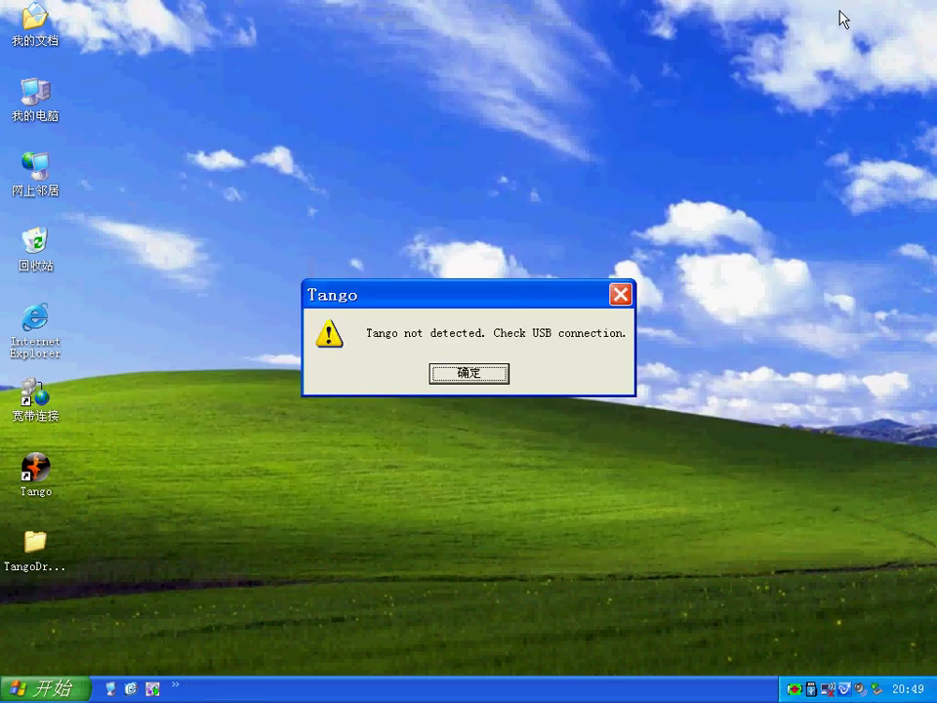
left_click(494, 372)
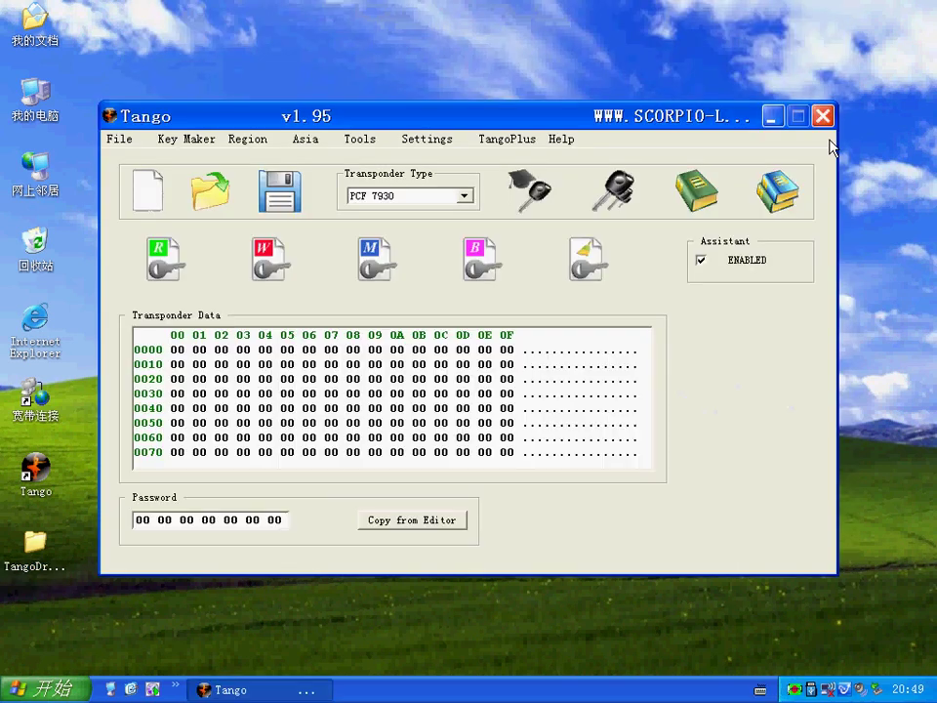
left_click(823, 117)
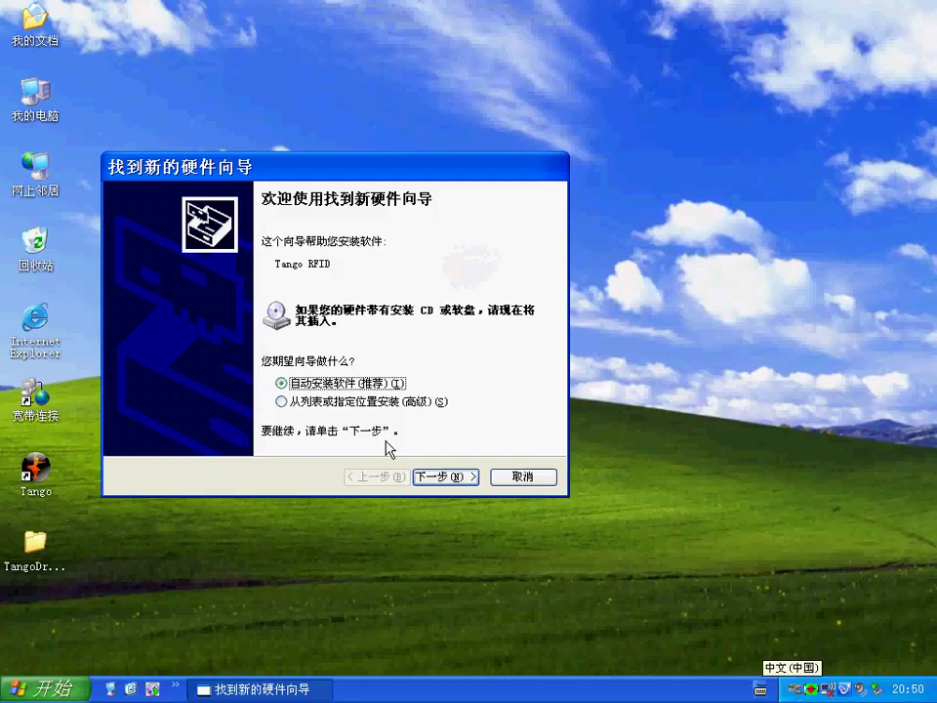
Step: Set the new hardware wizard to install from a specific location, with removable media excluded and the desktop's TangoDriverV2 folder as search location
left_click(346, 404)
left_click(445, 476)
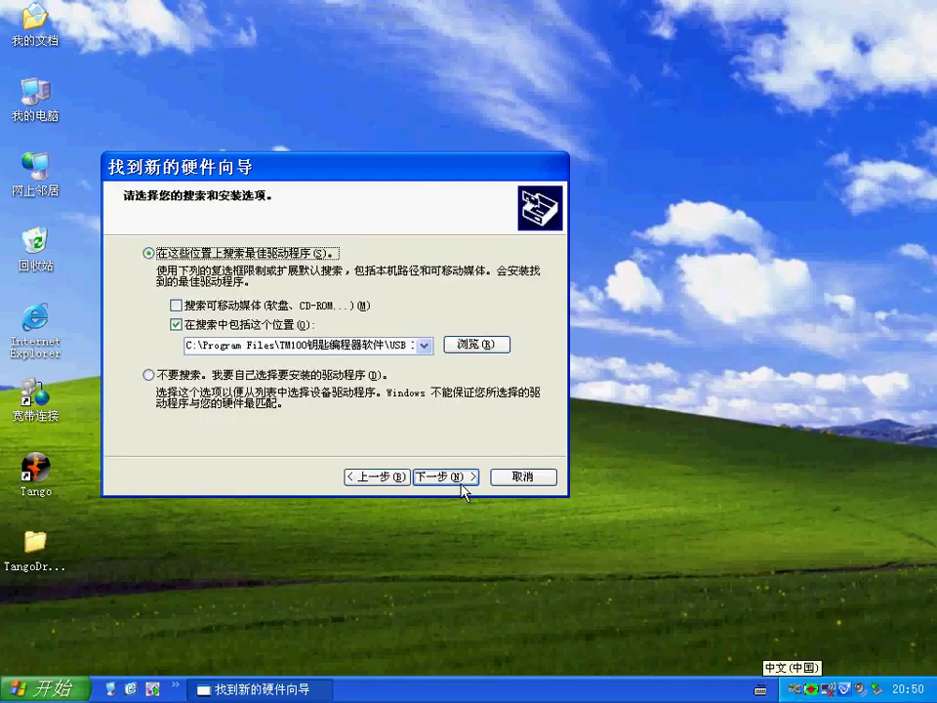
left_click(176, 307)
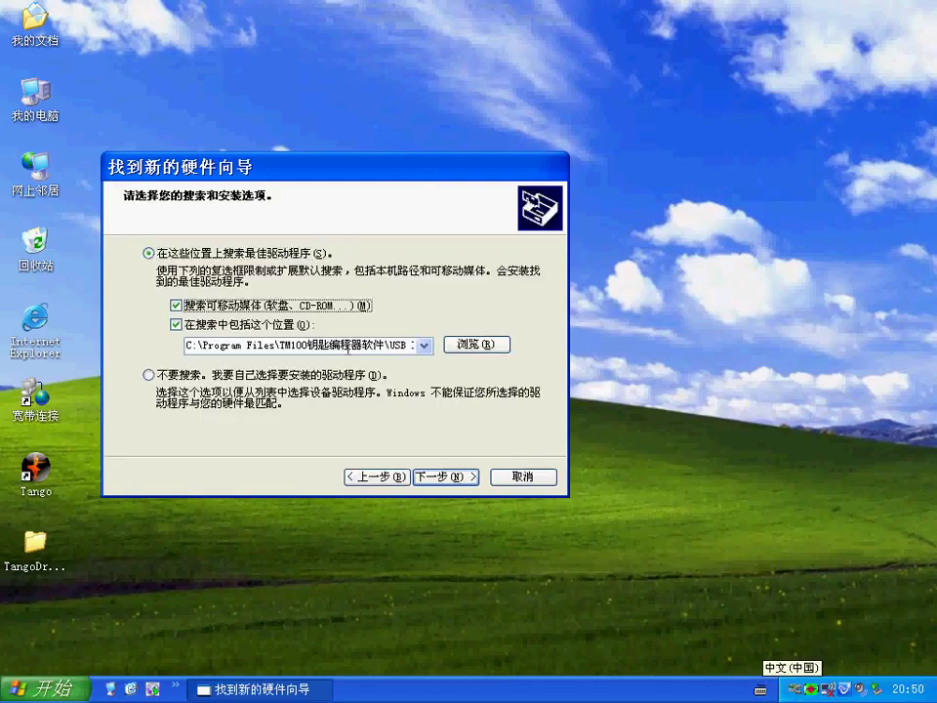
left_click(214, 309)
left_click(474, 346)
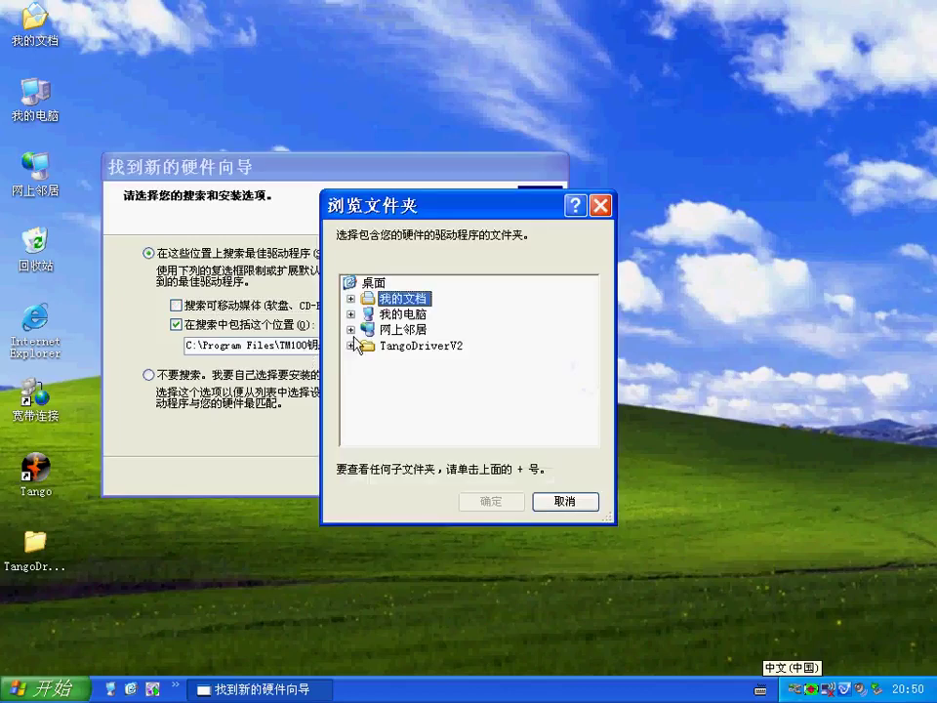
left_click(400, 346)
left_click(491, 501)
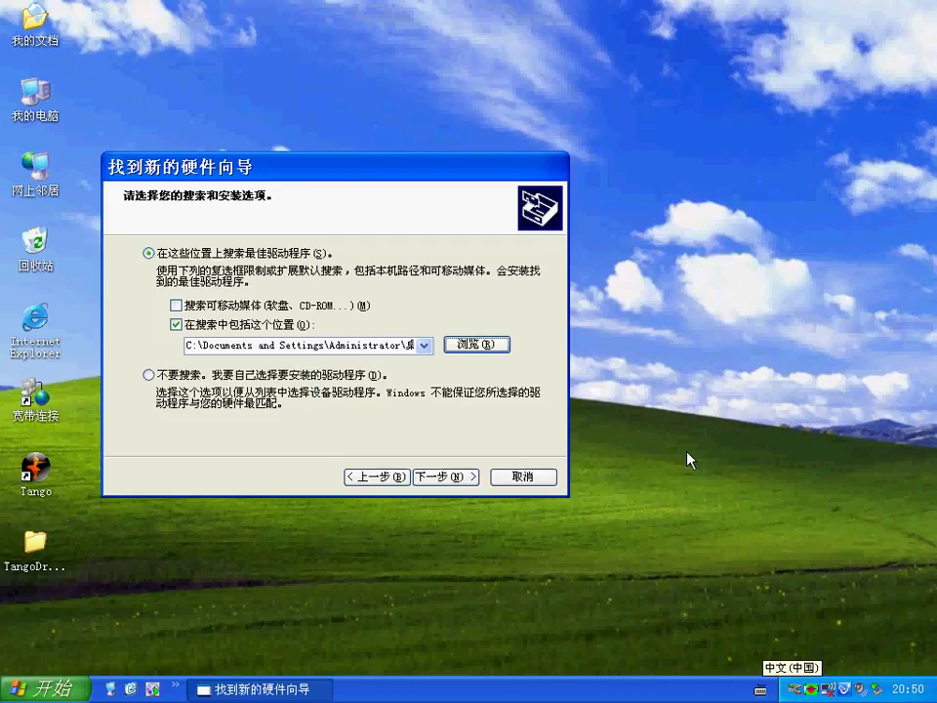
left_click(475, 346)
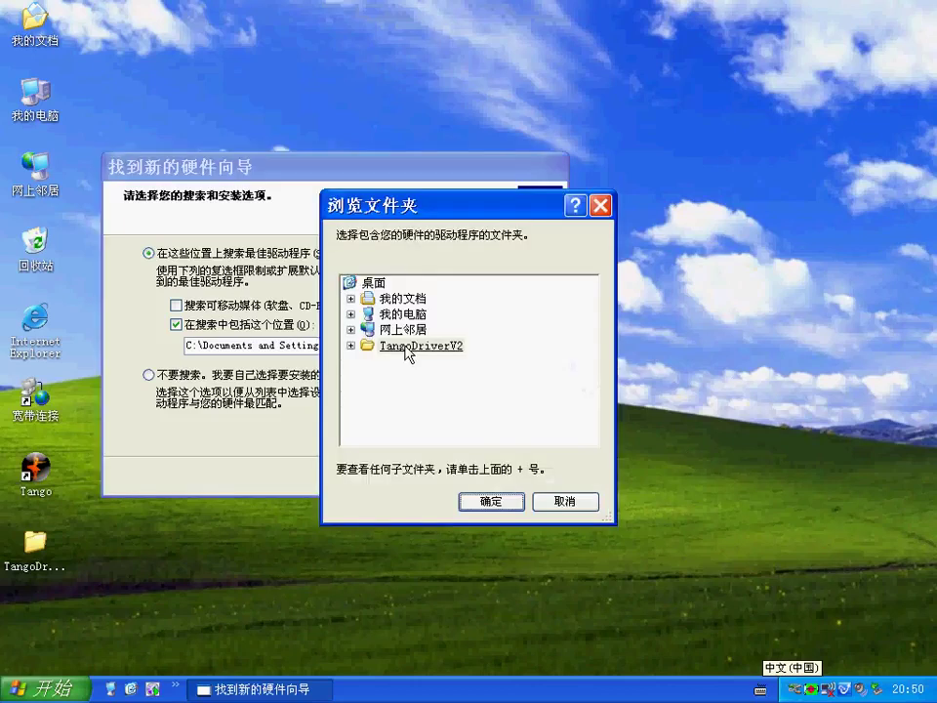
left_click(407, 347)
left_click(485, 502)
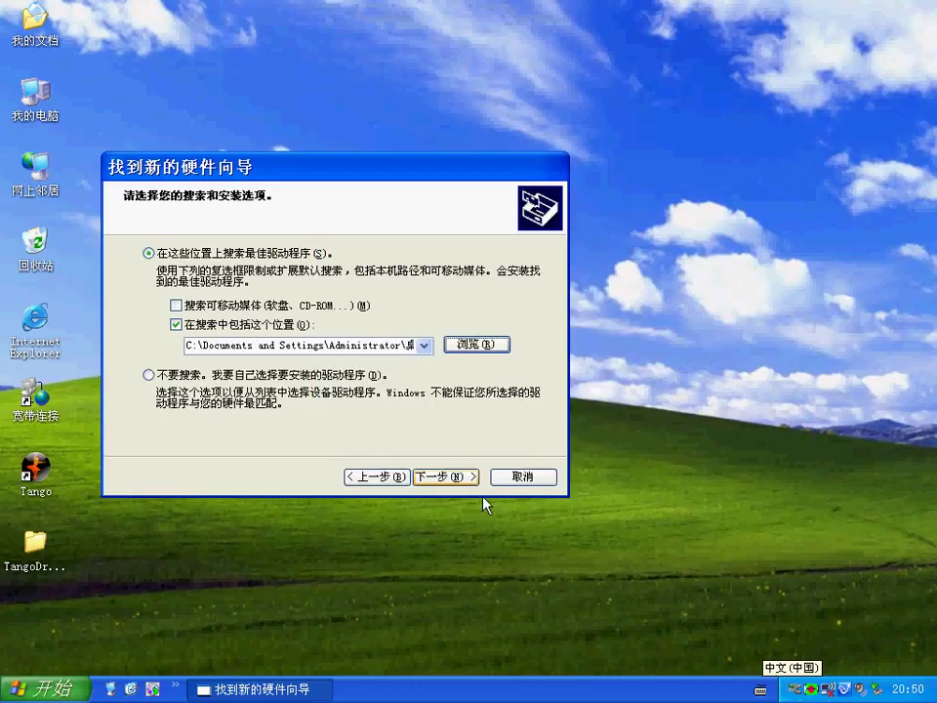
Step: Install the Tango USB device driver from the chosen folder and finish the hardware wizard
left_click(451, 477)
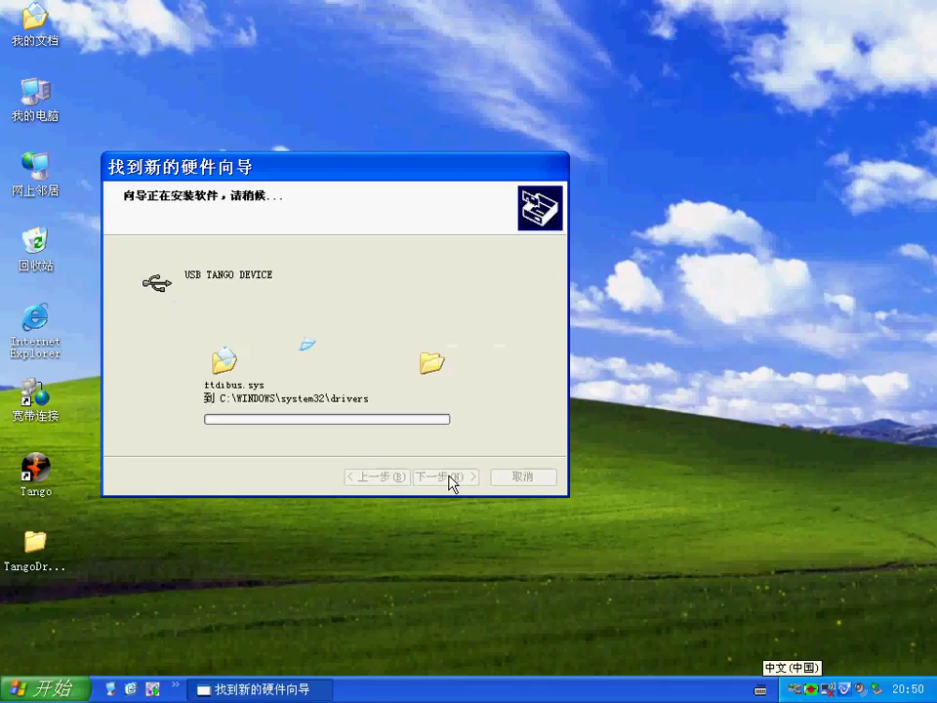
left_click(400, 403)
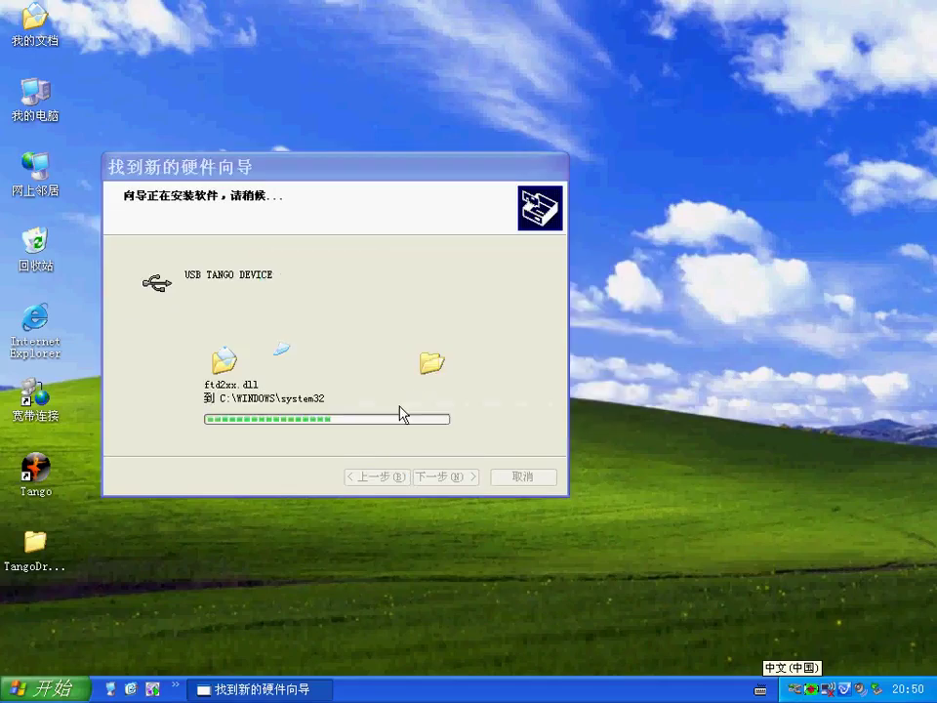
left_click(400, 403)
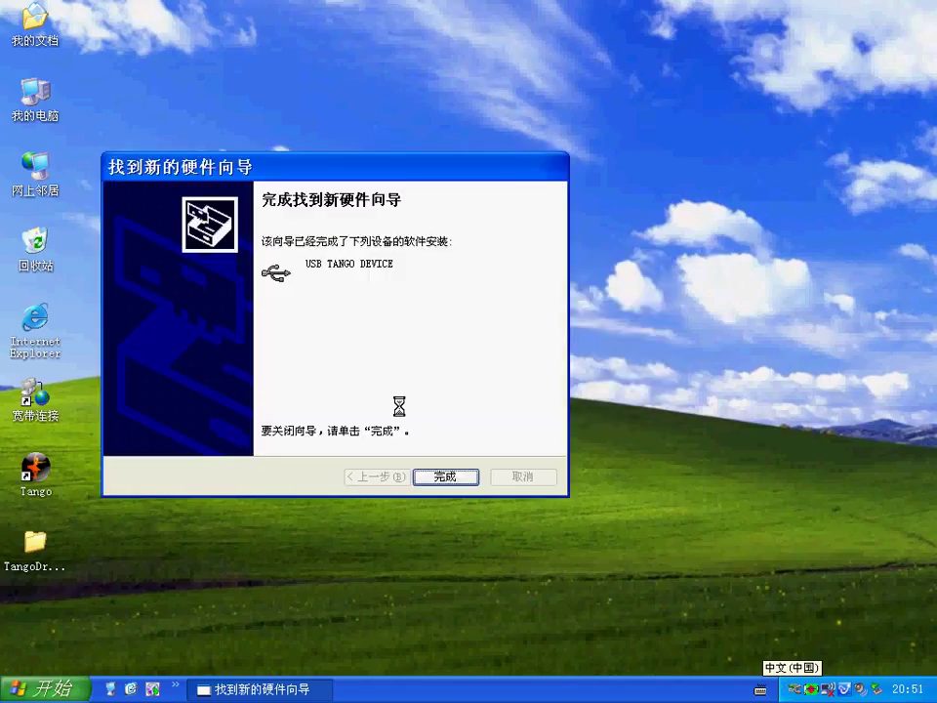
left_click(445, 477)
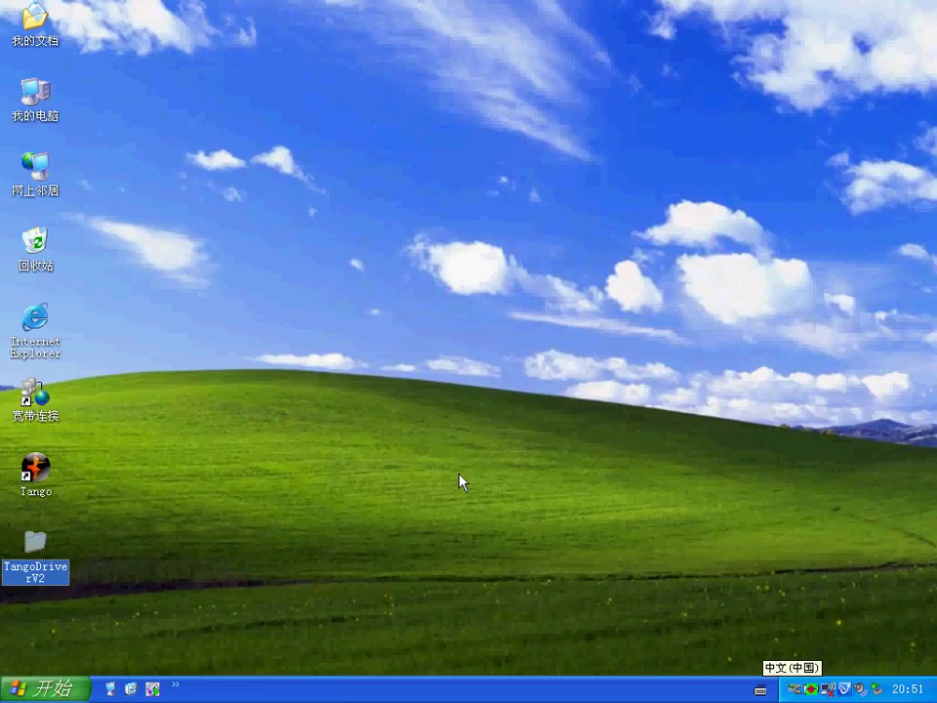
Step: Launch Tango from its desktop shortcut and dismiss the assistant message about the version's expiry
right_click(35, 466)
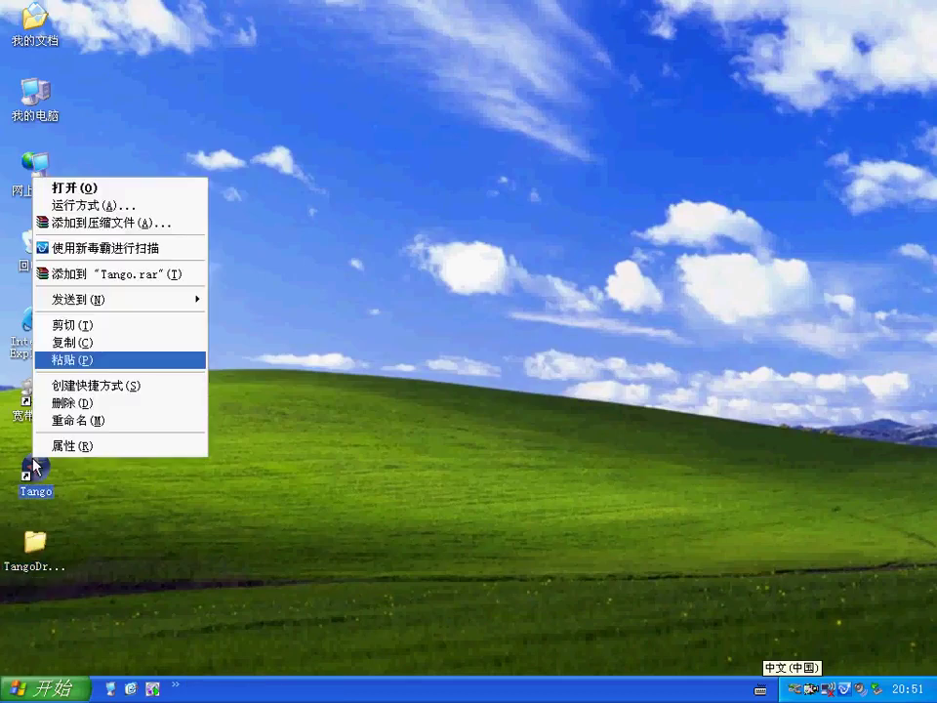
left_click(142, 189)
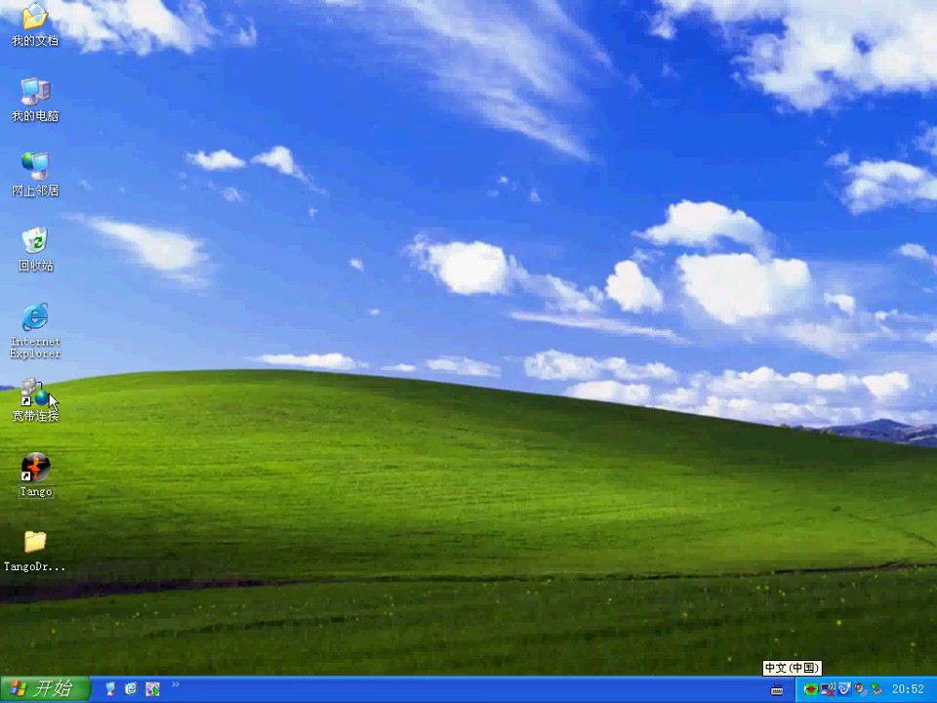
right_click(43, 473)
left_click(134, 201)
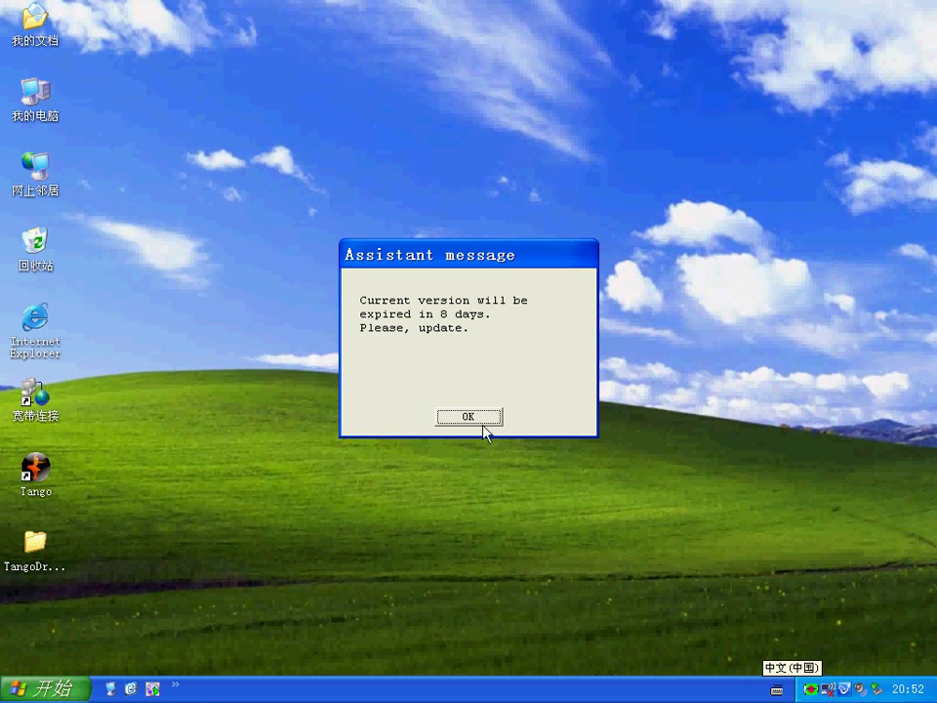
left_click(480, 423)
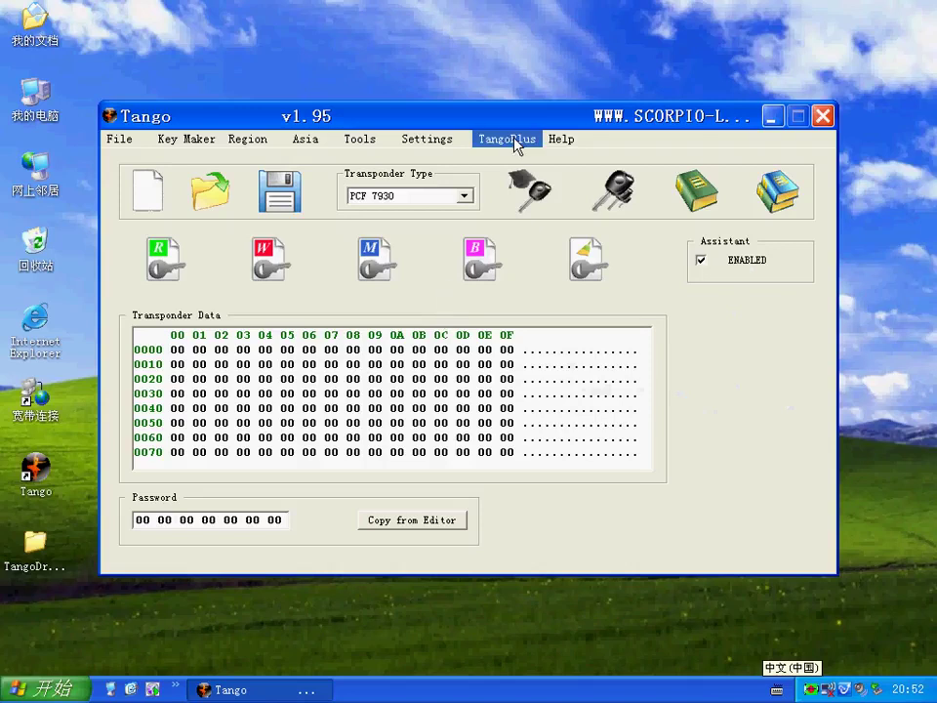
Step: Look up Tango's hardware version and serial number, and close the message
left_click(565, 146)
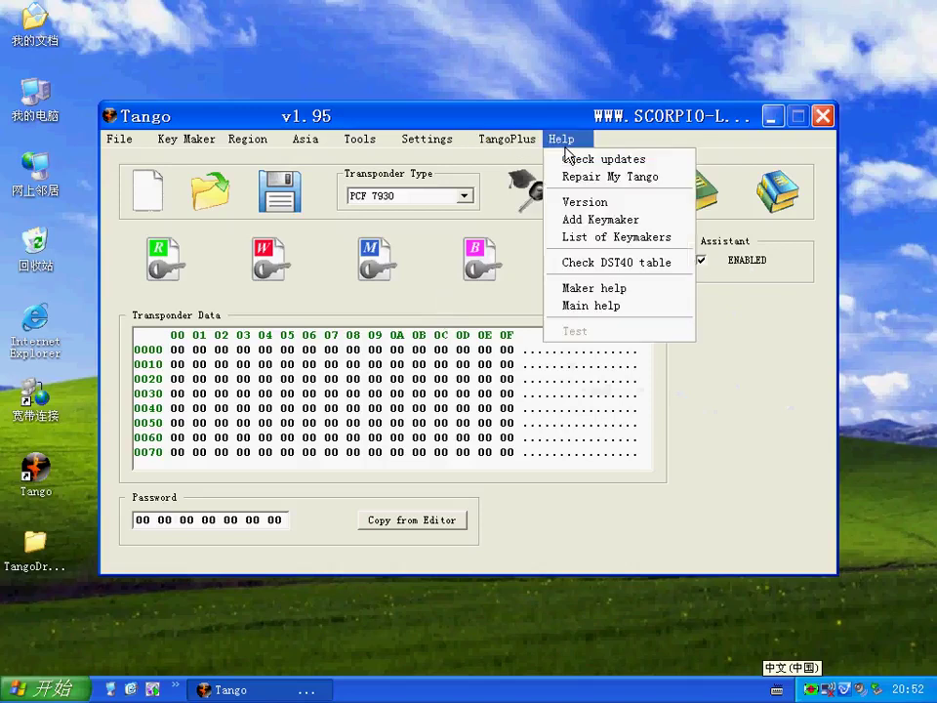
left_click(576, 202)
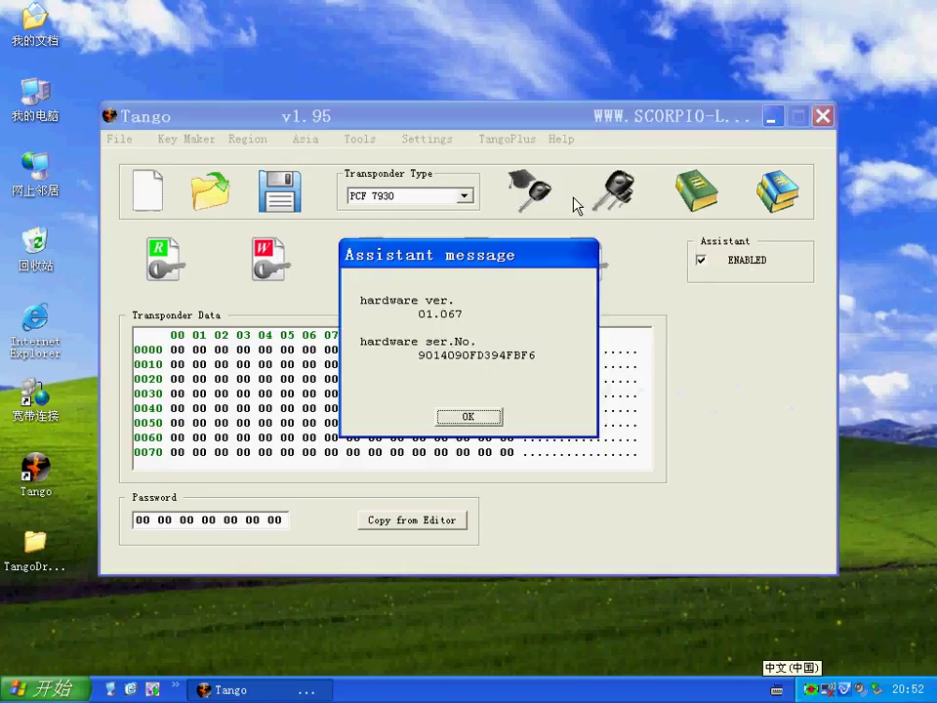
left_click(470, 418)
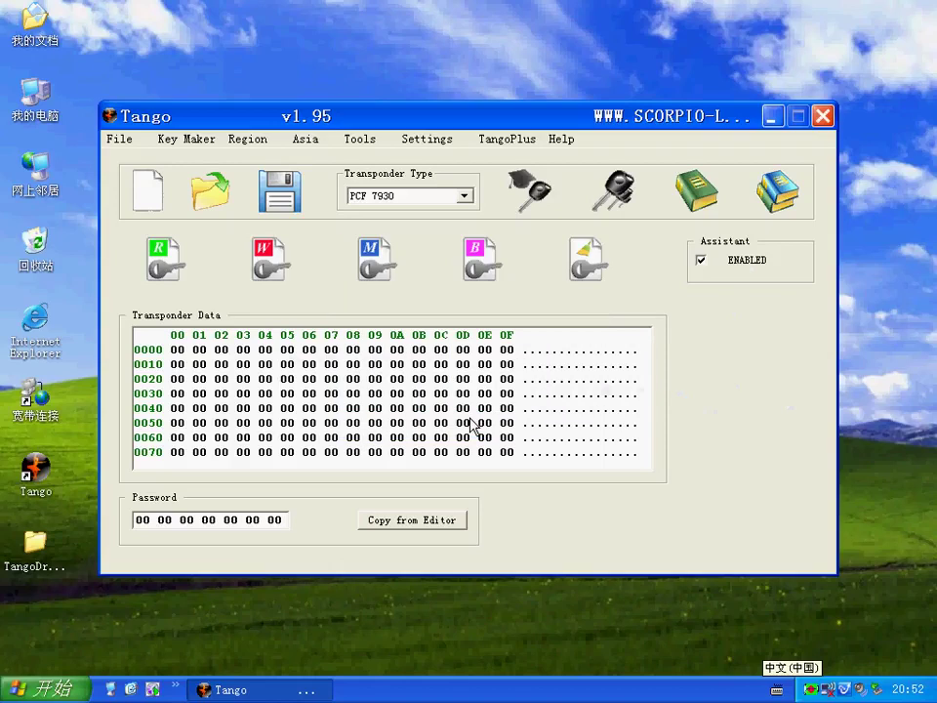
left_click(504, 138)
mouse_move(564, 141)
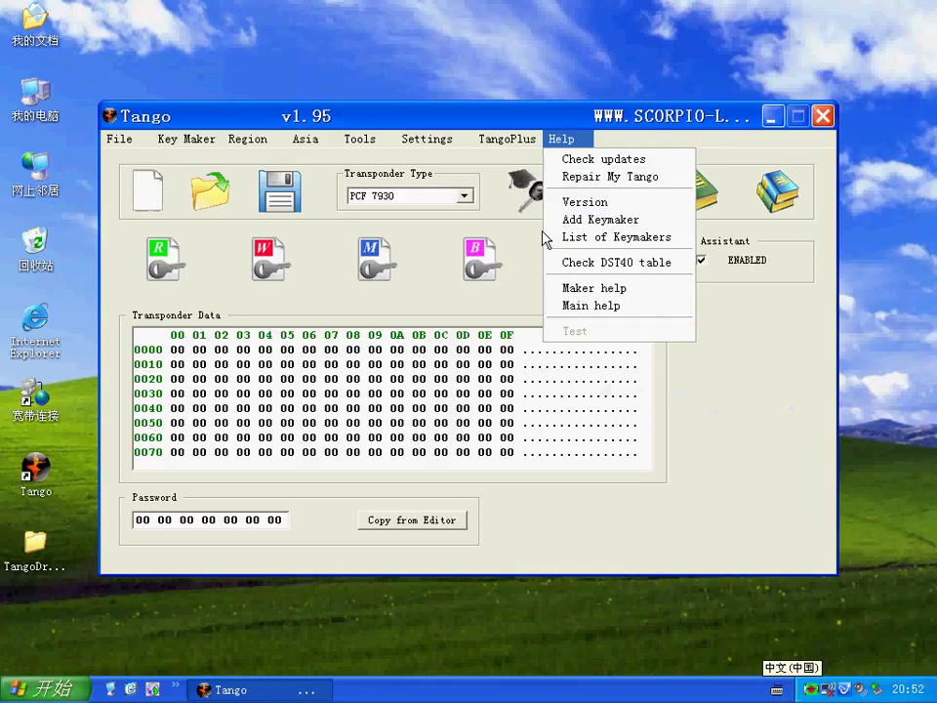
mouse_move(432, 144)
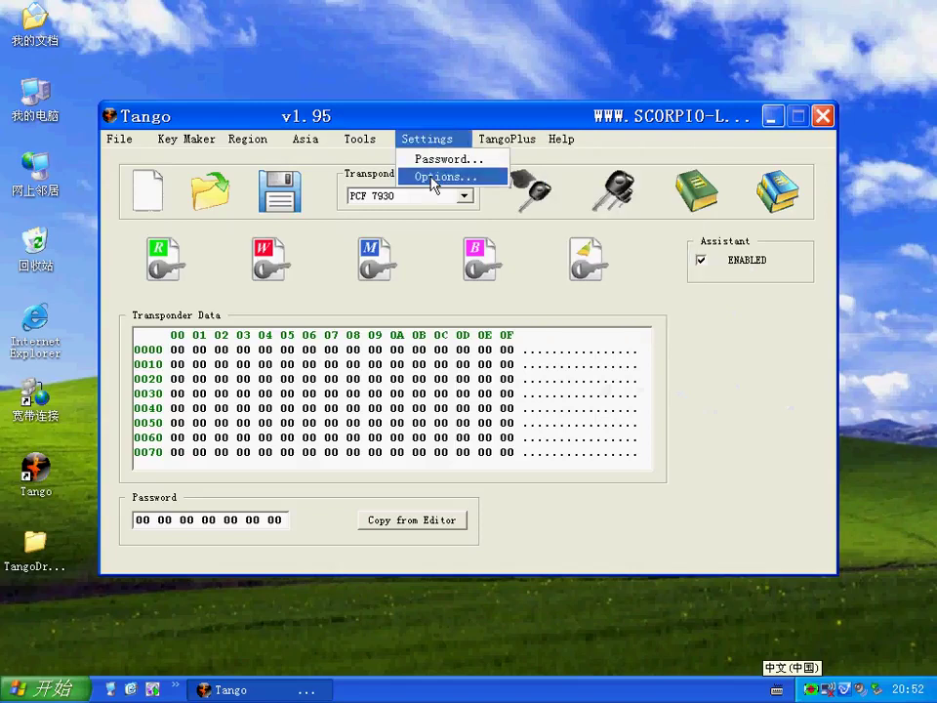
mouse_move(358, 145)
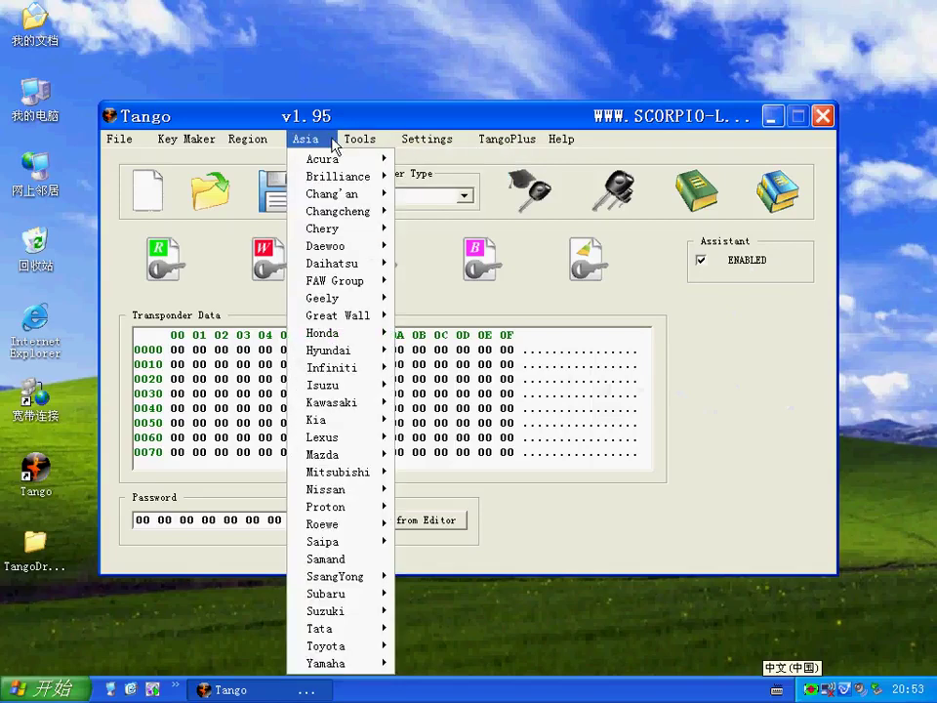
mouse_move(260, 144)
mouse_move(116, 142)
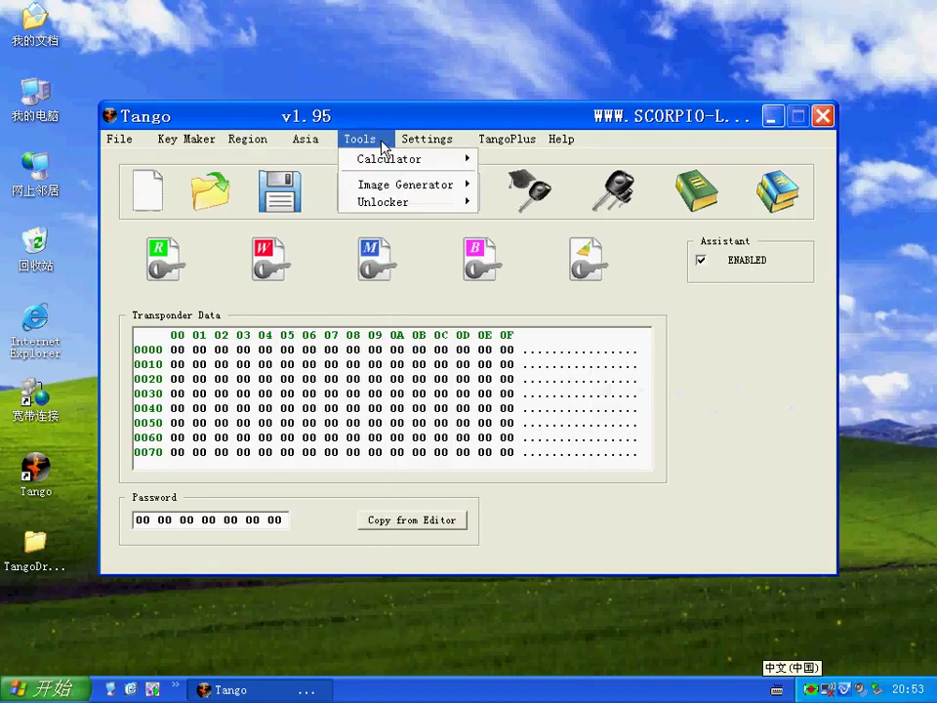
Step: Check online for Tango updates, accept the update to version 1.95.1 and confirm the save reminder to apply it
left_click(559, 141)
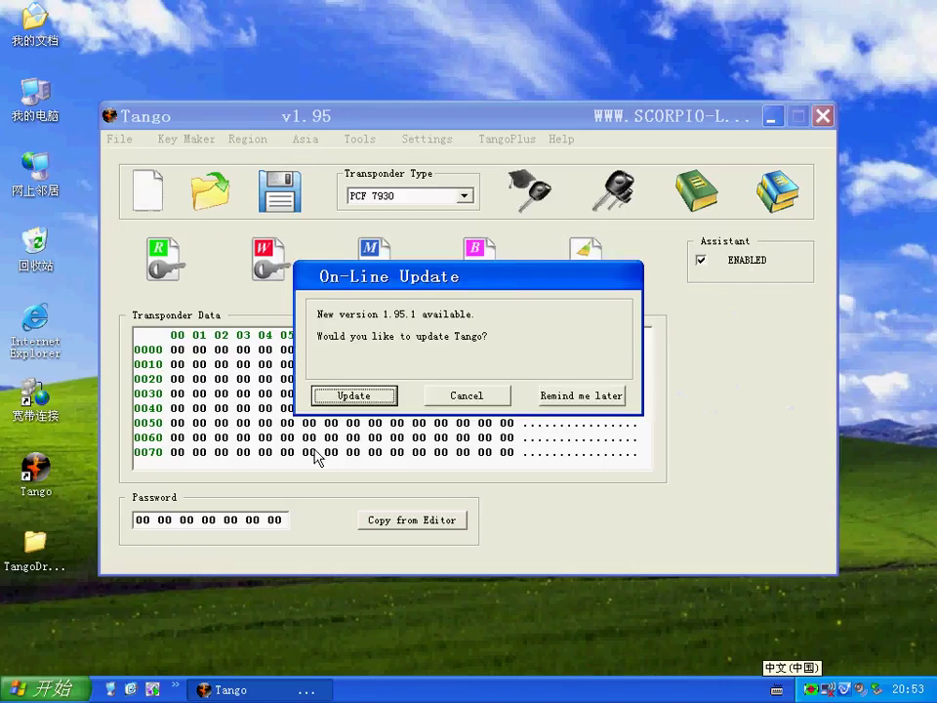
left_click(355, 394)
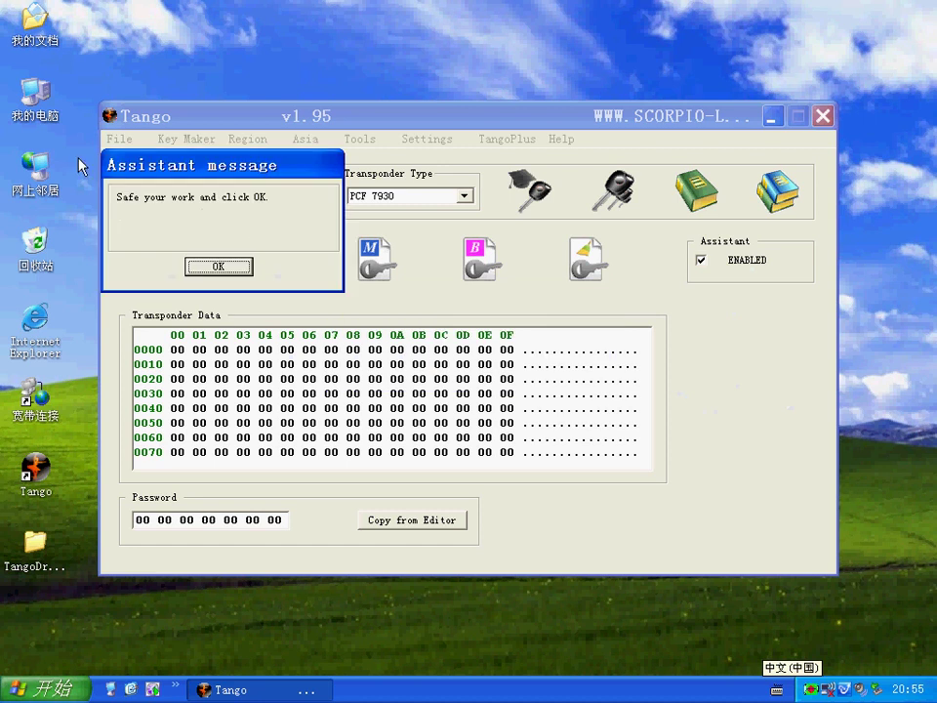
left_click(219, 267)
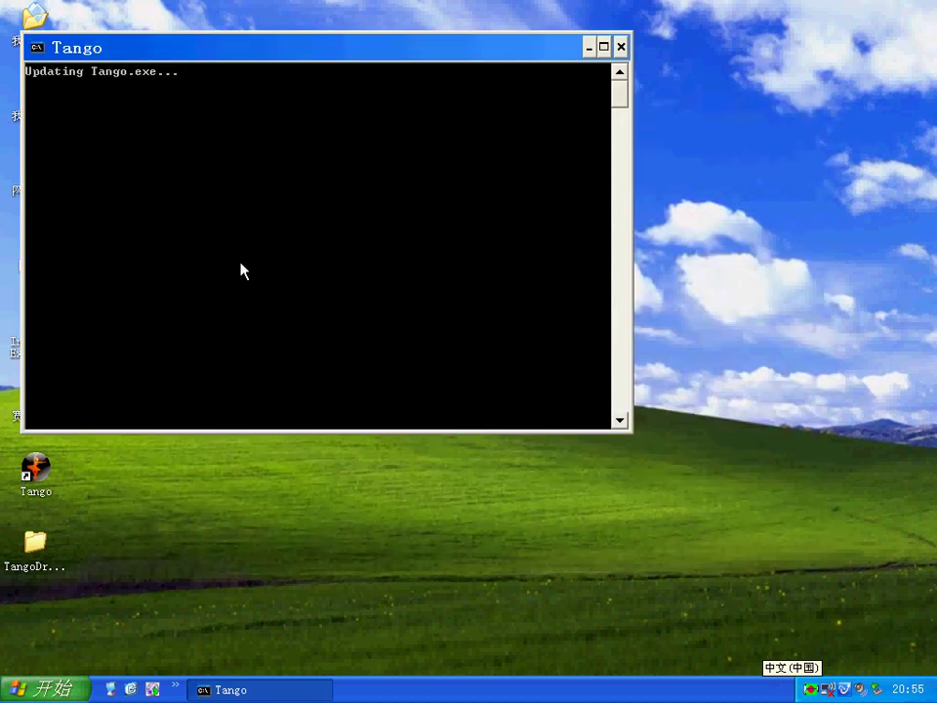